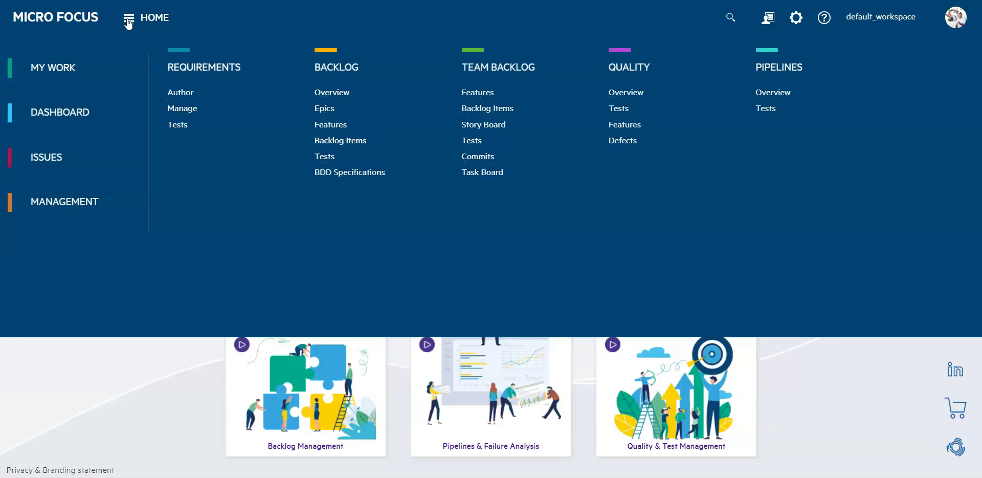
Open the Quality module and browse its Overview, Application Modules and Defects pages, finishing on the Tests list.
{"action": "left_click", "coordinate": [621, 71]}
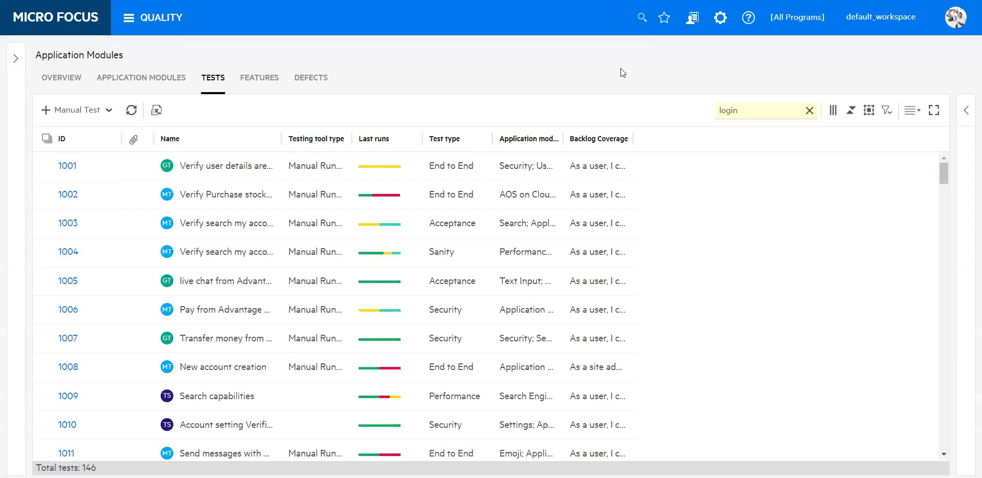
{"action": "left_click", "coordinate": [67, 89]}
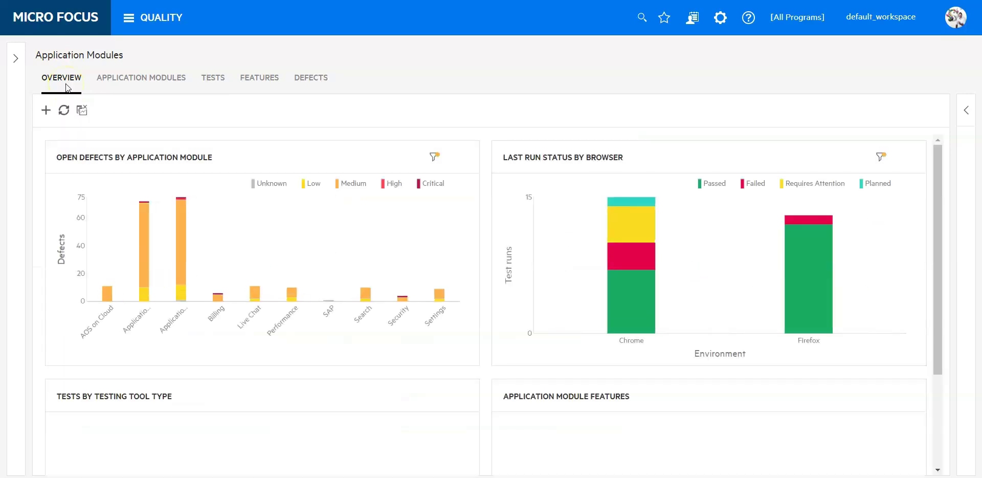
{"action": "left_click", "coordinate": [122, 82]}
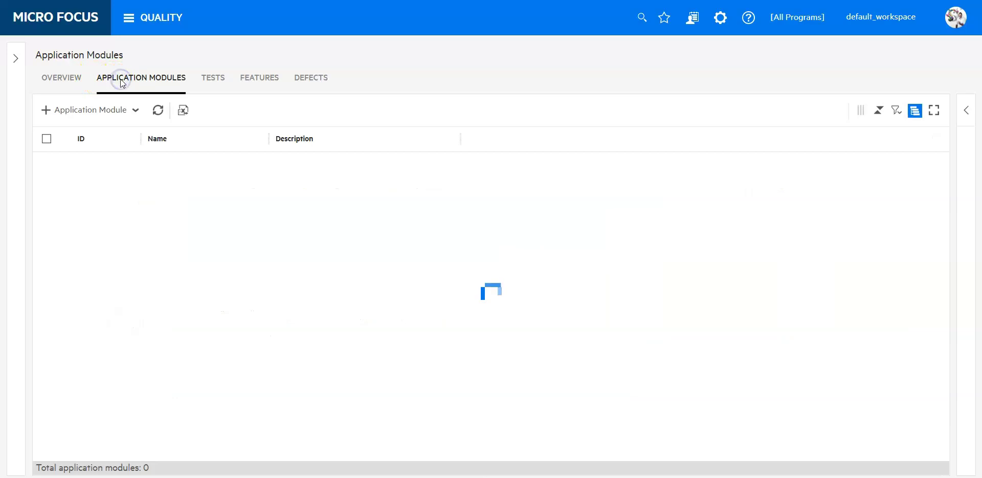
{"action": "left_click", "coordinate": [213, 79]}
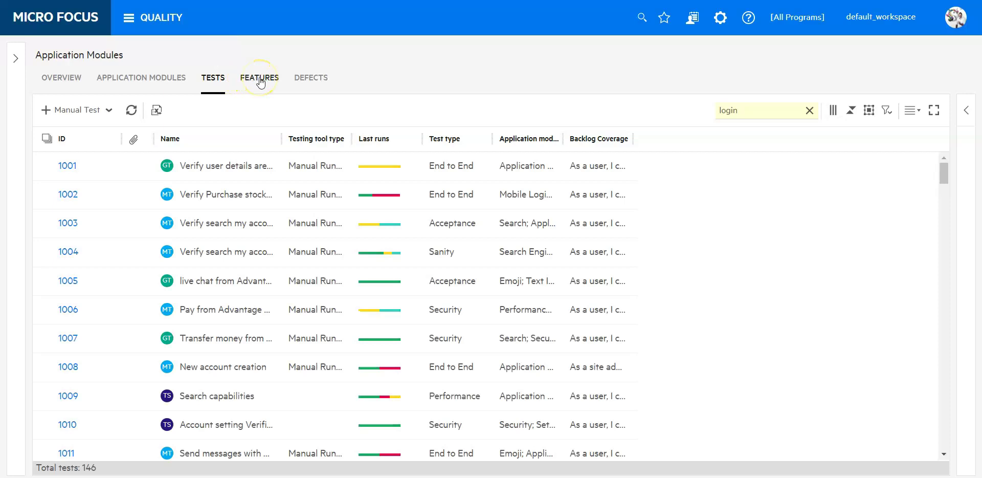
{"action": "left_click", "coordinate": [312, 79]}
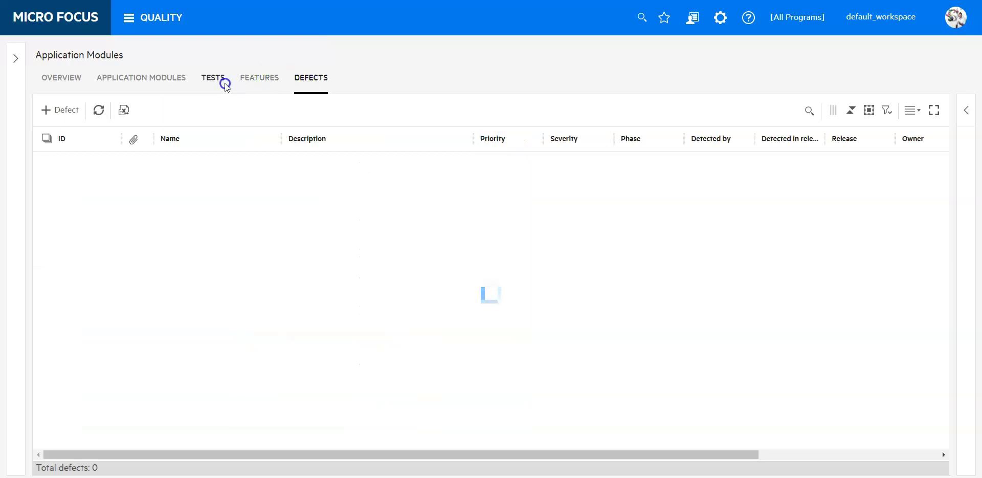
{"action": "left_click", "coordinate": [212, 79]}
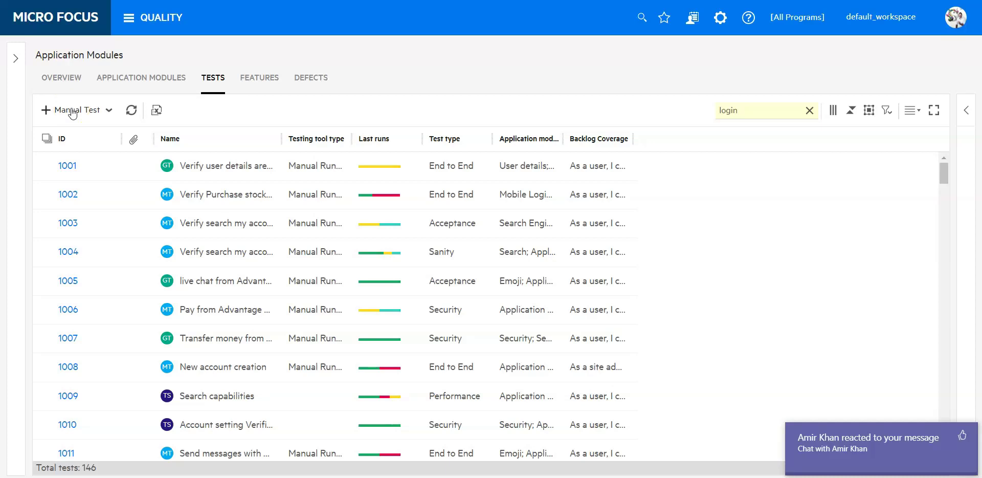
Start a new manual test and compare the required-only view of the form with the view of all fields.
{"action": "left_click", "coordinate": [73, 112]}
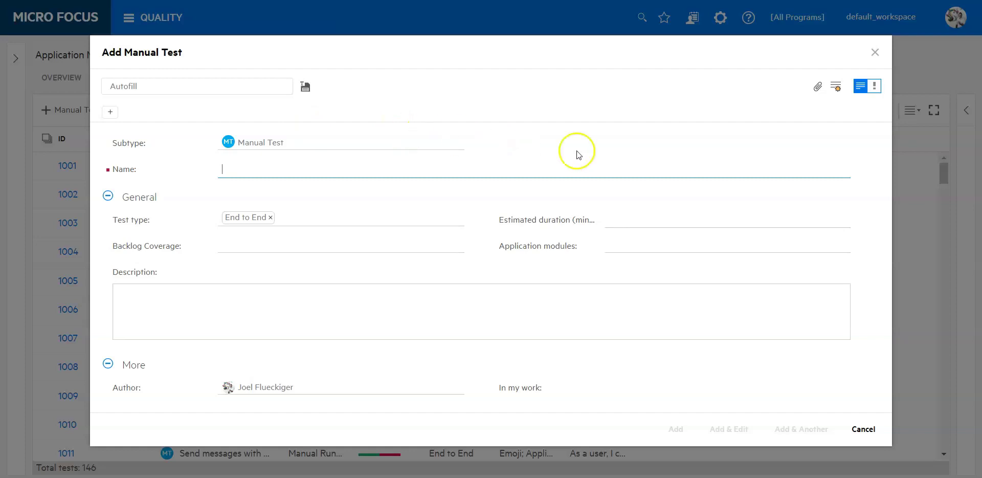
{"action": "left_click", "coordinate": [875, 87]}
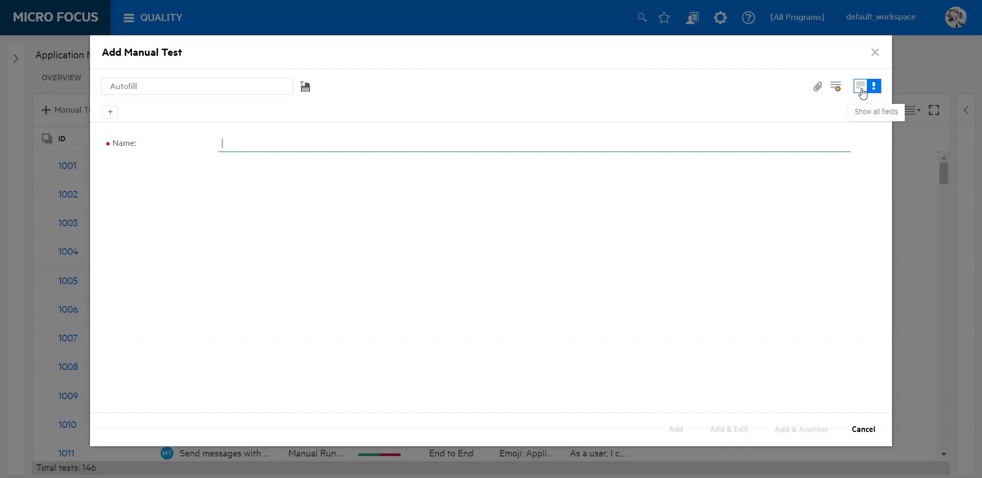
{"action": "left_click", "coordinate": [861, 87]}
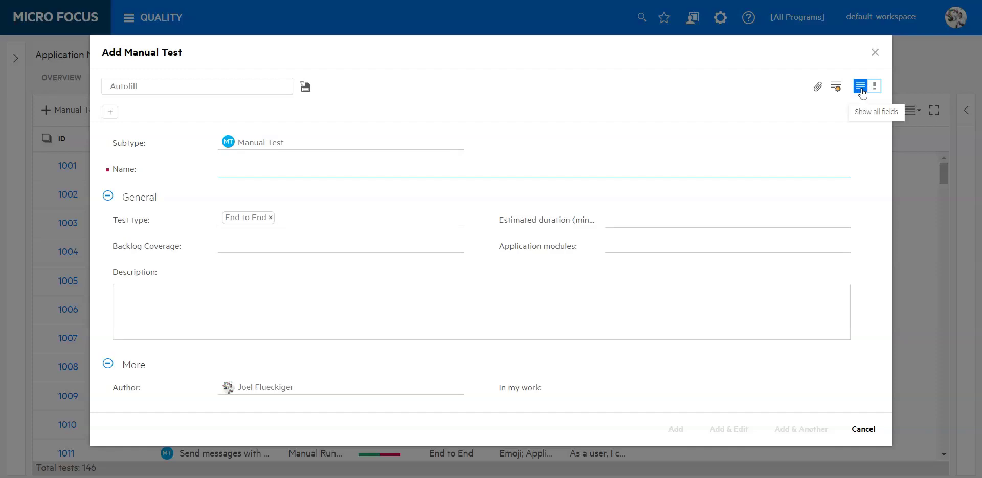
Customize the fields of the new manual test form to include the Owner field, and check it under More.
{"action": "left_click", "coordinate": [836, 88]}
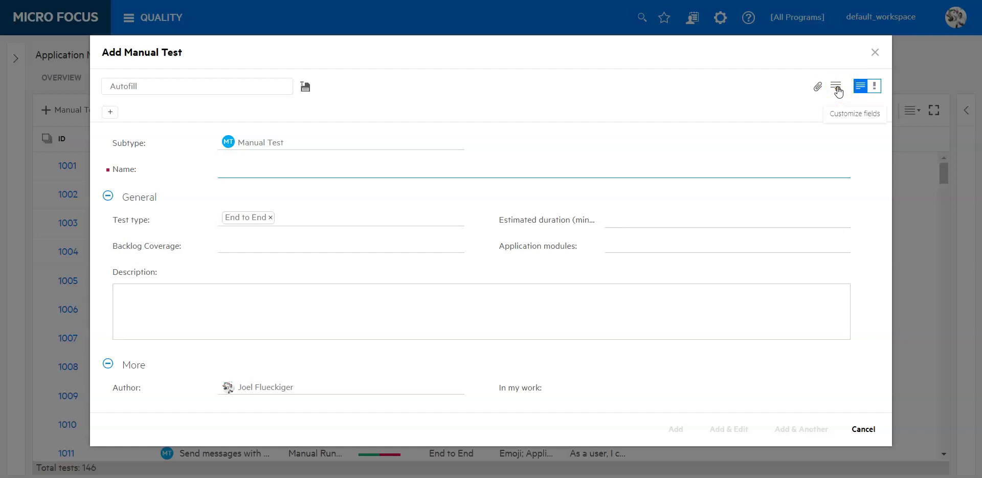
{"action": "left_click", "coordinate": [837, 88]}
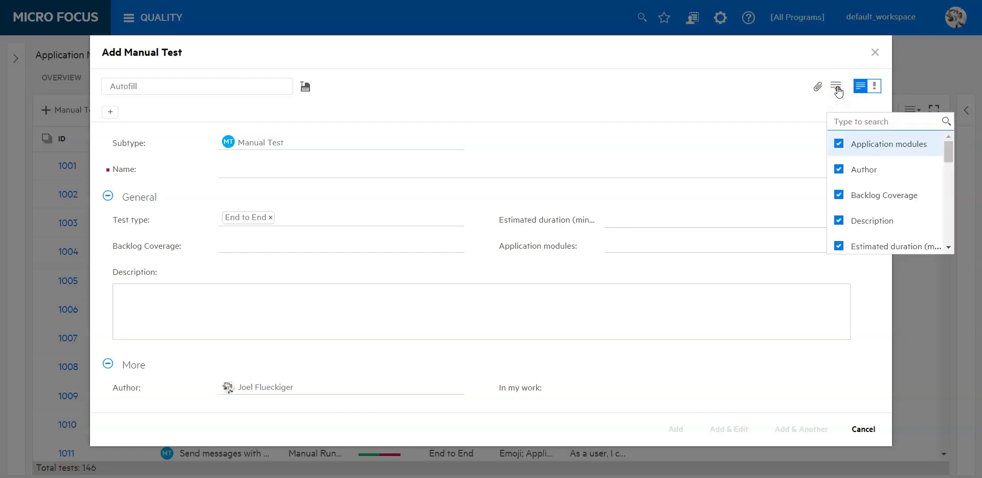
{"action": "left_click_drag", "start_coordinate": [947, 151], "coordinate": [954, 211]}
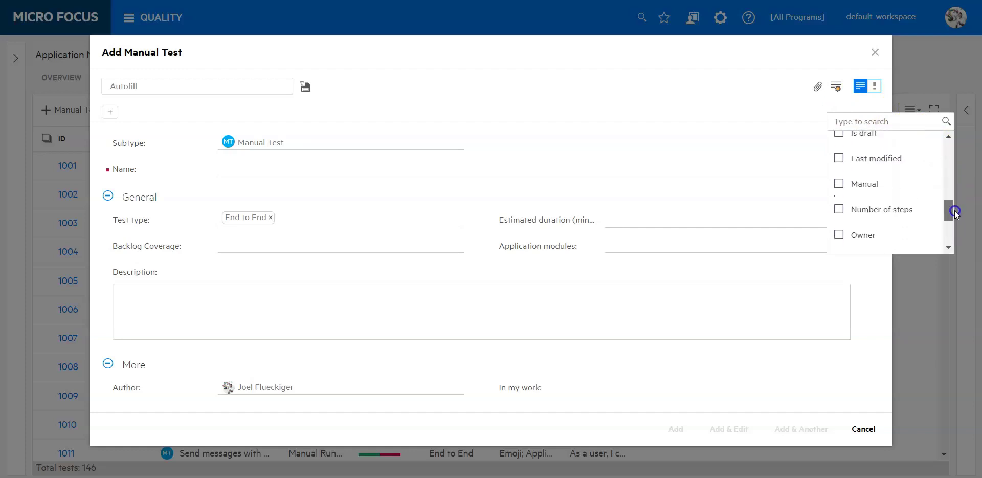
{"action": "left_click", "coordinate": [842, 239]}
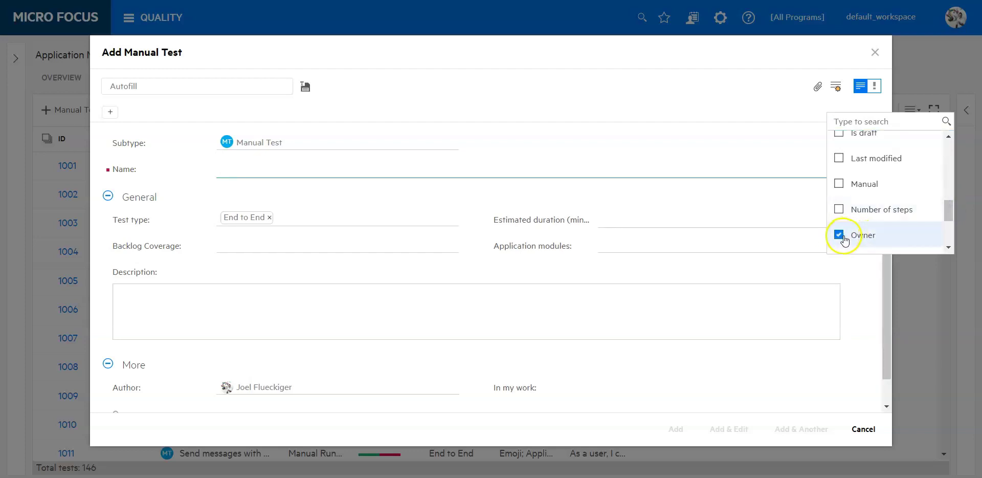
{"action": "left_click", "coordinate": [885, 271]}
{"action": "left_click_drag", "start_coordinate": [885, 271], "coordinate": [888, 335]}
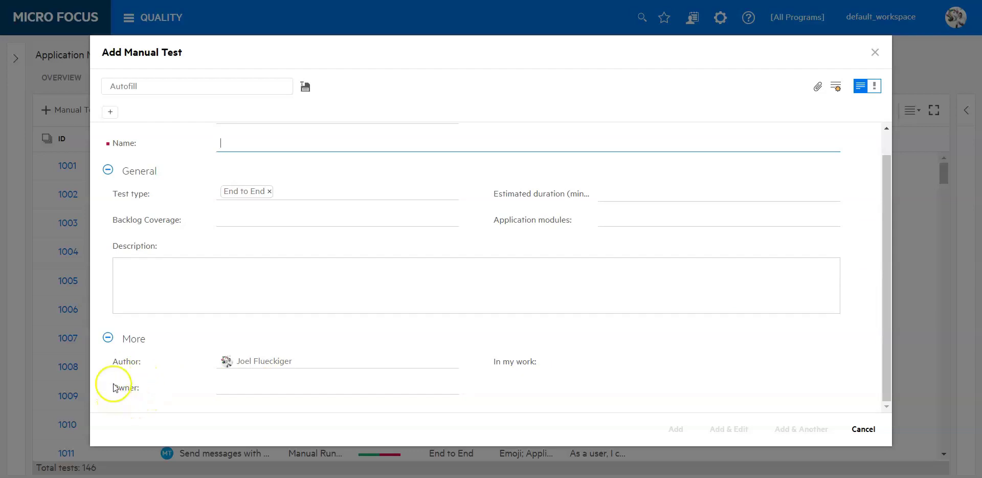
Collapse the More and General sections of the manual test form and expand both again.
{"action": "left_click", "coordinate": [108, 339]}
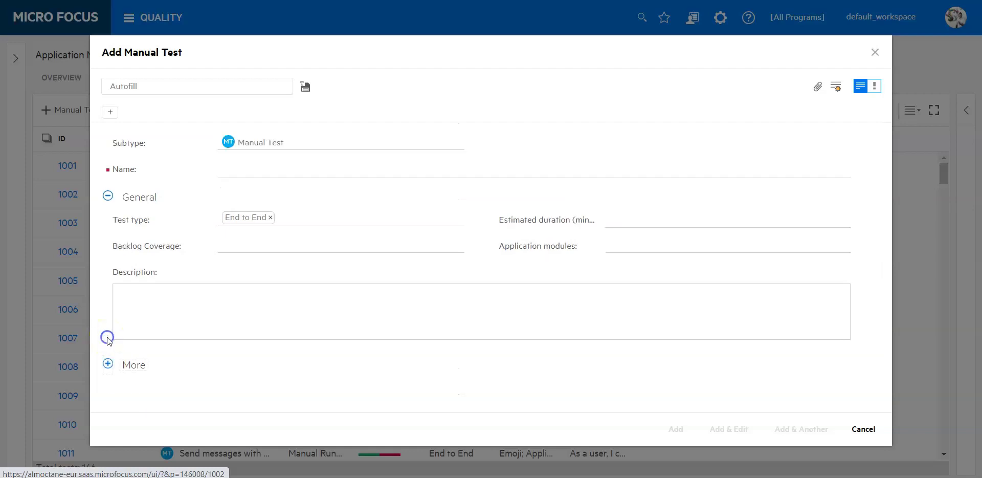
{"action": "left_click", "coordinate": [108, 198]}
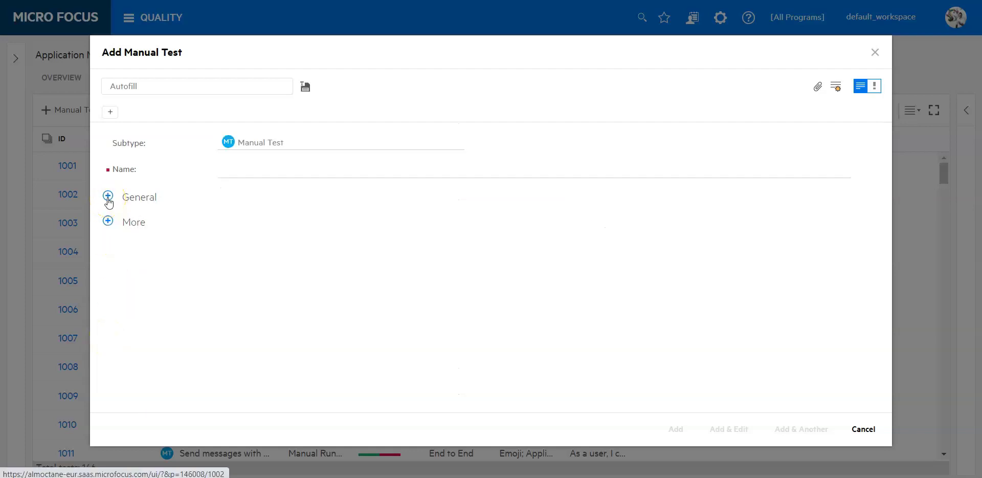
{"action": "left_click", "coordinate": [108, 200]}
{"action": "left_click", "coordinate": [108, 364]}
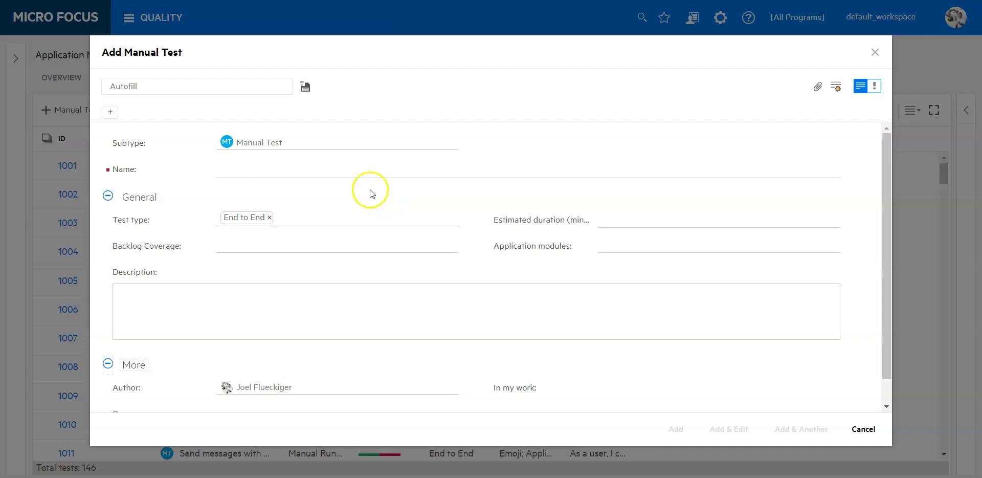
Name the new manual test "login to application".
{"action": "left_click", "coordinate": [369, 170]}
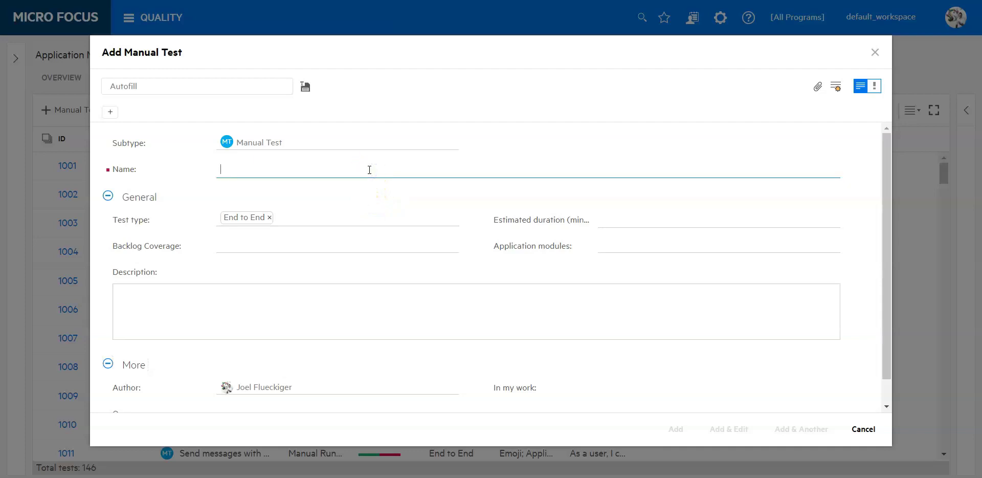
{"action": "type", "text": "login to"}
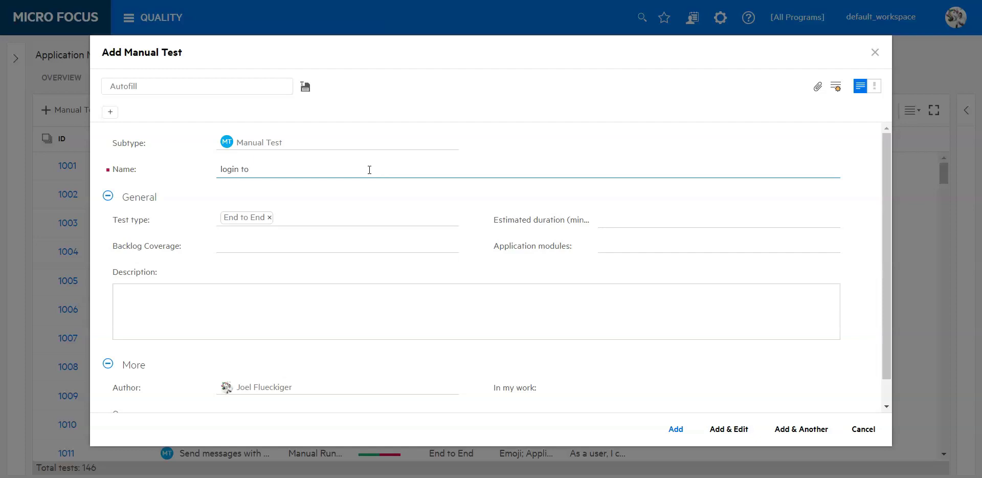
{"action": "type", "text": " application"}
{"action": "left_click", "coordinate": [366, 171]}
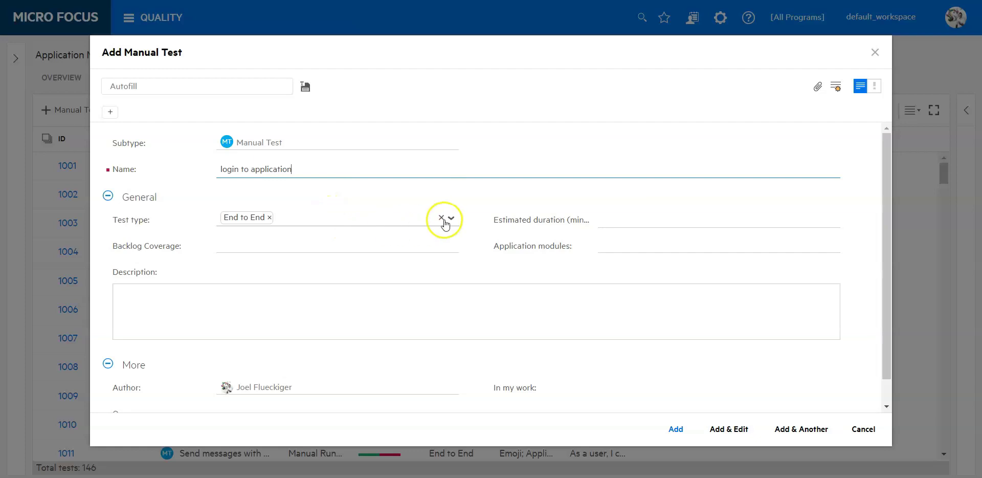
Examine the available test type options and the estimated duration field without changing either.
{"action": "left_click", "coordinate": [450, 219]}
{"action": "mouse_move", "coordinate": [453, 267]}
{"action": "left_mouse_down"}
{"action": "mouse_move", "coordinate": [459, 336]}
{"action": "mouse_move", "coordinate": [453, 262]}
{"action": "left_mouse_up"}
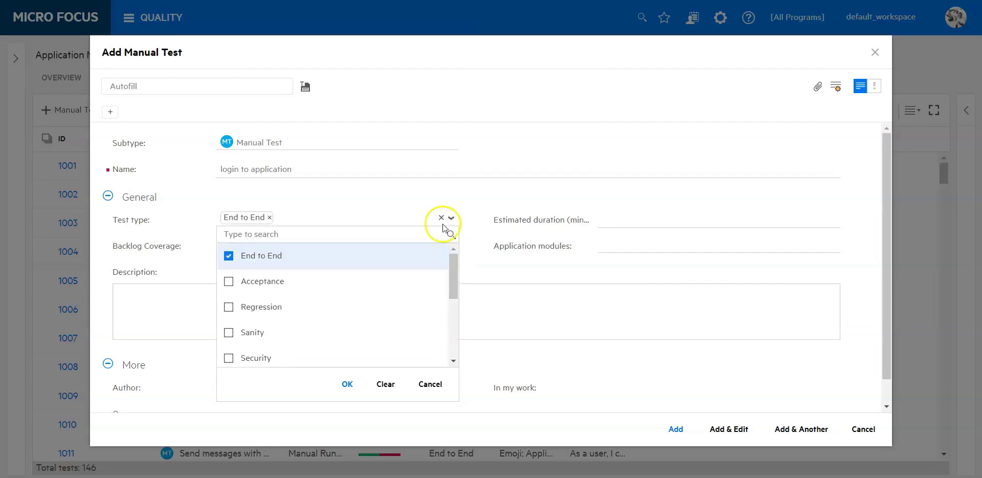
{"action": "left_click", "coordinate": [442, 194]}
{"action": "left_click", "coordinate": [536, 232]}
{"action": "left_click", "coordinate": [641, 224]}
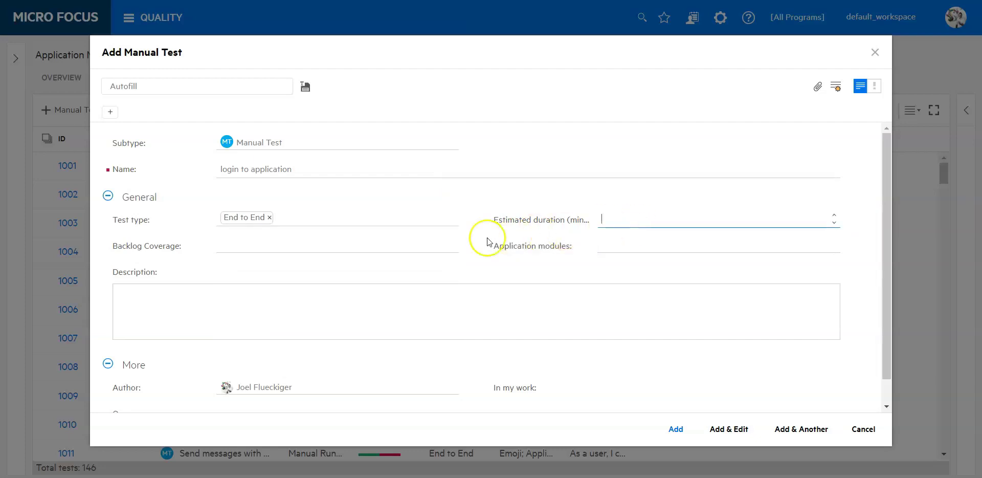
Browse the backlog coverage choices under Advantage Online Store's Account Search feature and dismiss them without assigning any.
{"action": "left_click", "coordinate": [449, 244]}
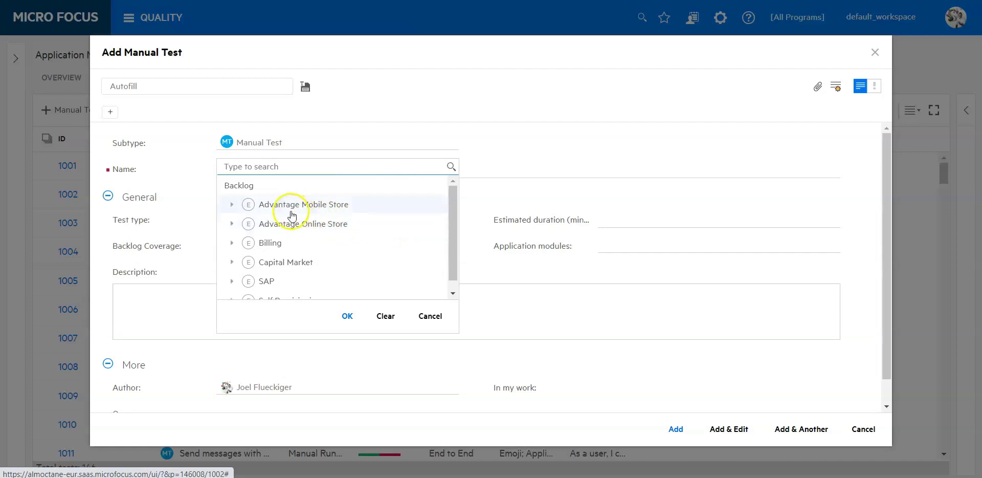
{"action": "left_click", "coordinate": [231, 223]}
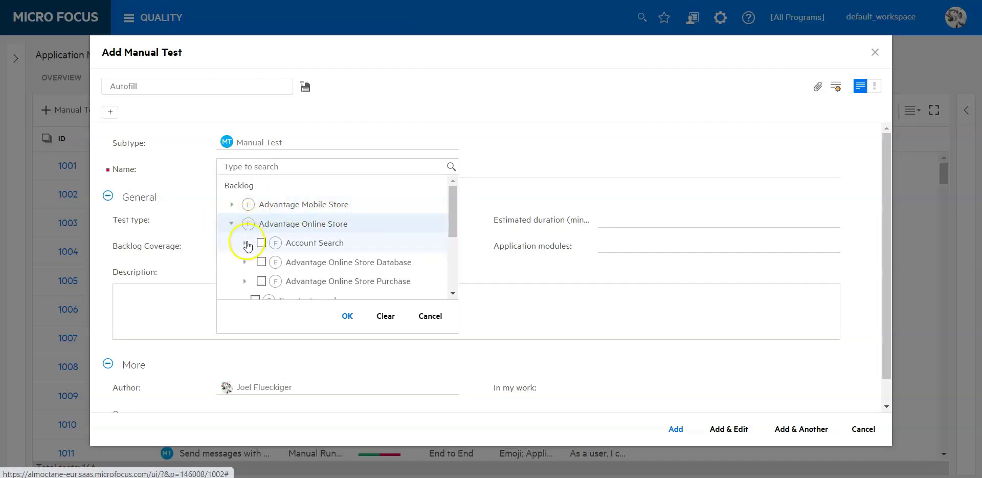
{"action": "left_click", "coordinate": [245, 242]}
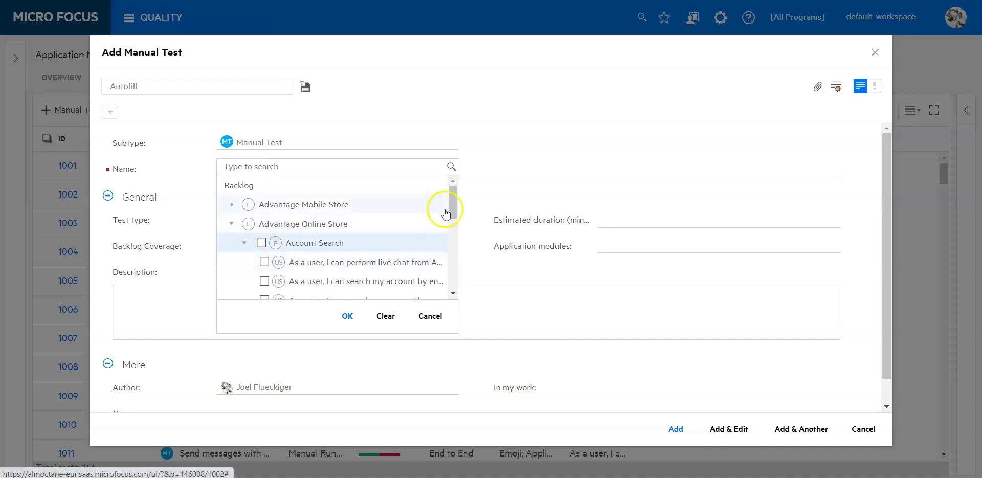
{"action": "left_click_drag", "start_coordinate": [455, 204], "coordinate": [455, 217]}
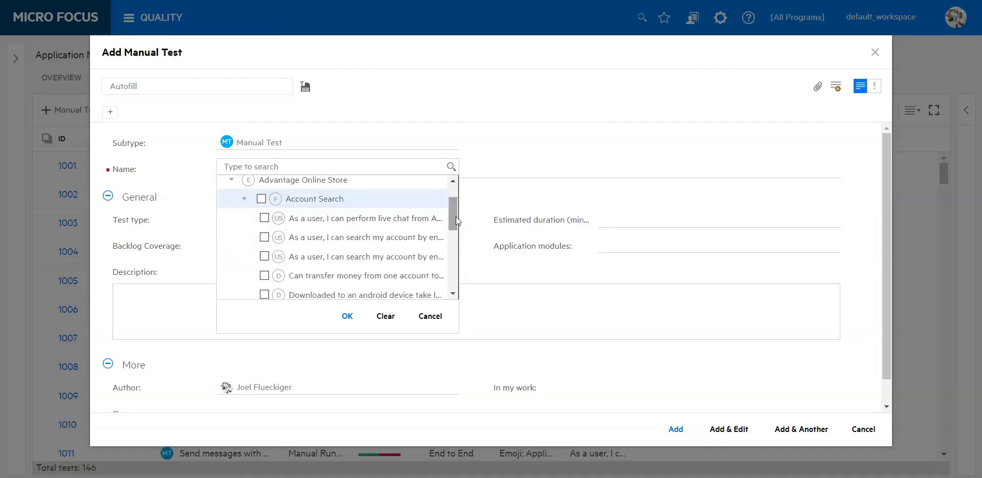
{"action": "left_click", "coordinate": [265, 218]}
{"action": "left_click", "coordinate": [264, 237]}
{"action": "left_click", "coordinate": [428, 315]}
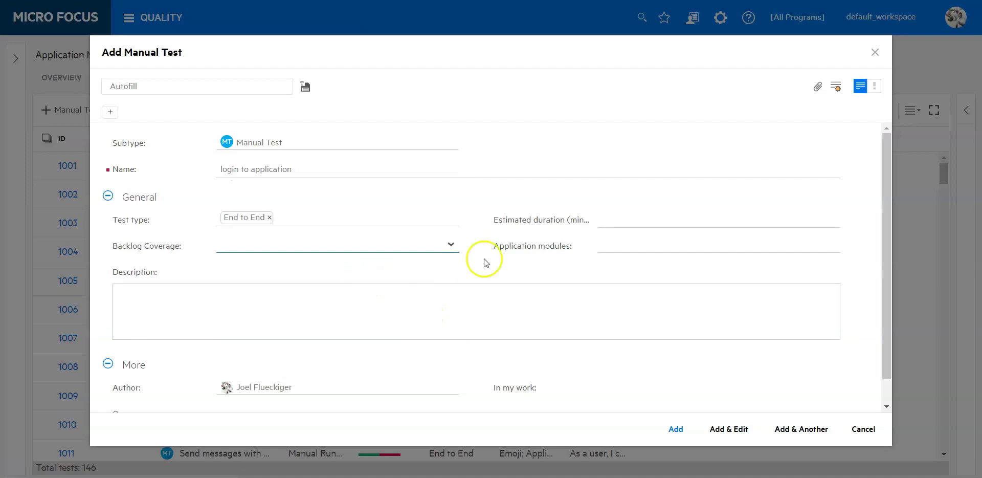
Examine the application modules under Application Online Store and dismiss the choices without assigning any.
{"action": "left_click", "coordinate": [692, 245]}
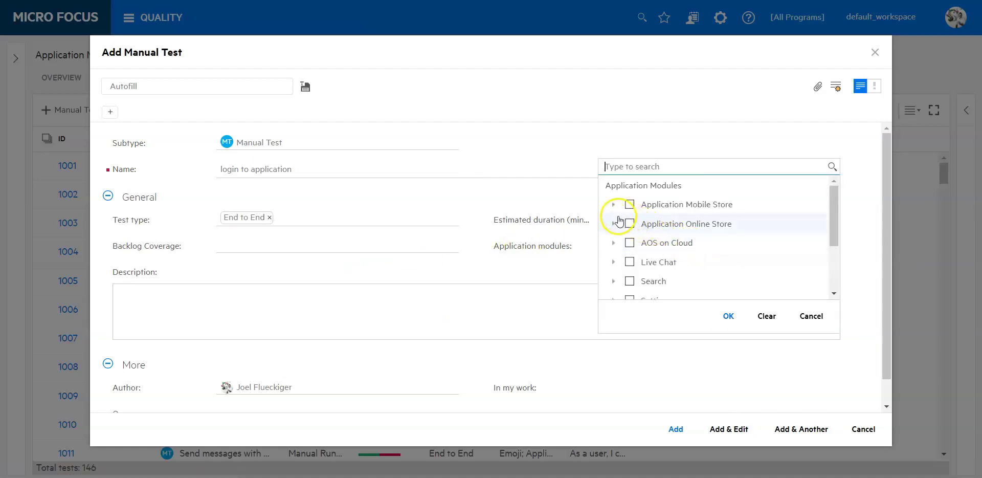
{"action": "left_click", "coordinate": [613, 225]}
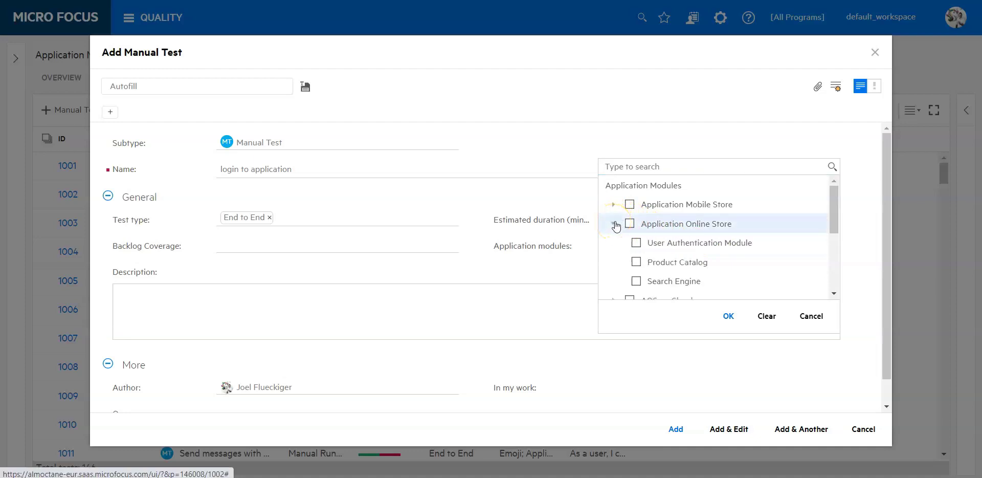
{"action": "left_click", "coordinate": [811, 316]}
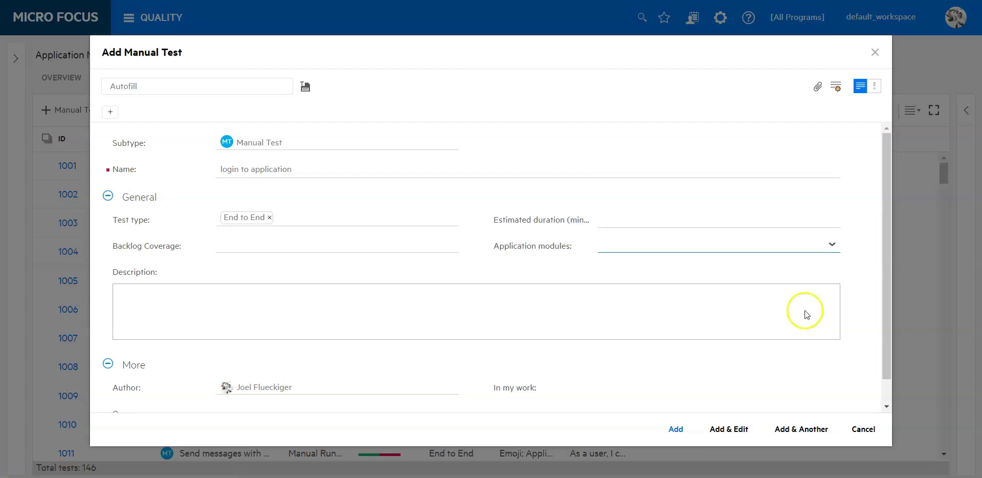
Leave the description empty, add the "login to application" manual test and open it for editing.
{"action": "left_click", "coordinate": [566, 309]}
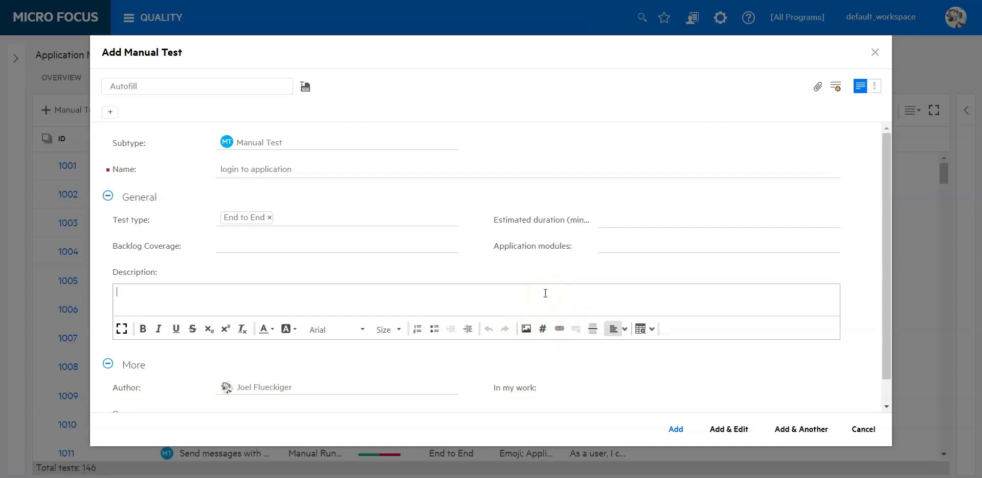
{"action": "left_click", "coordinate": [476, 174]}
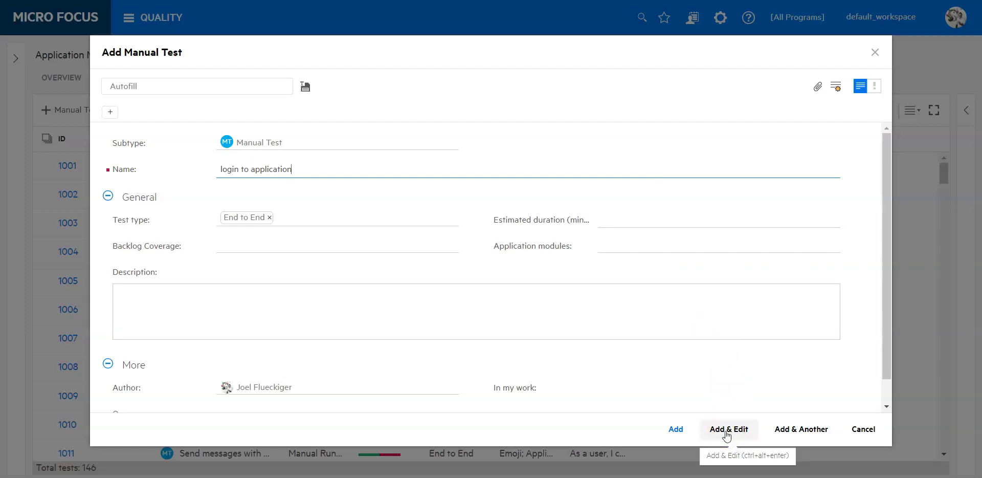
{"action": "left_click", "coordinate": [726, 434]}
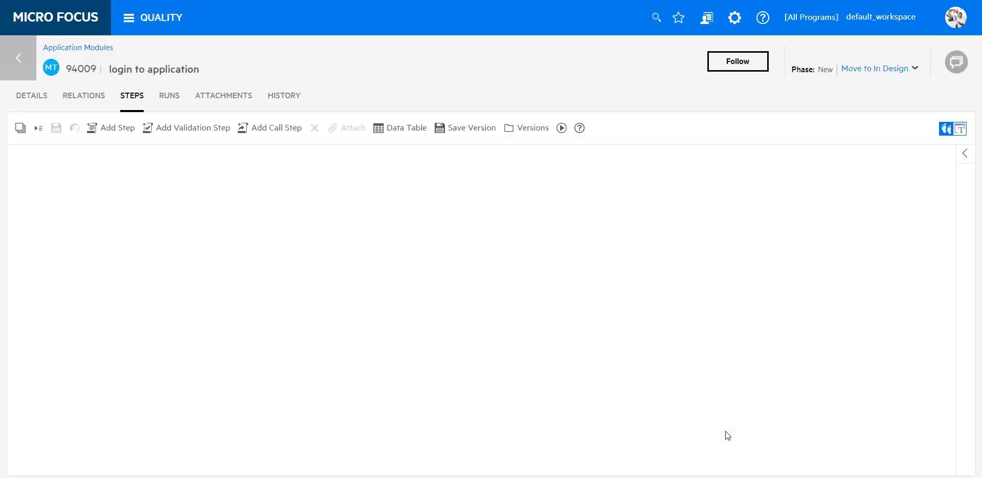
{"action": "mouse_move", "coordinate": [725, 431]}
{"action": "left_mouse_down"}
{"action": "mouse_move", "coordinate": [513, 332]}
{"action": "mouse_move", "coordinate": [293, 248]}
{"action": "left_mouse_up"}
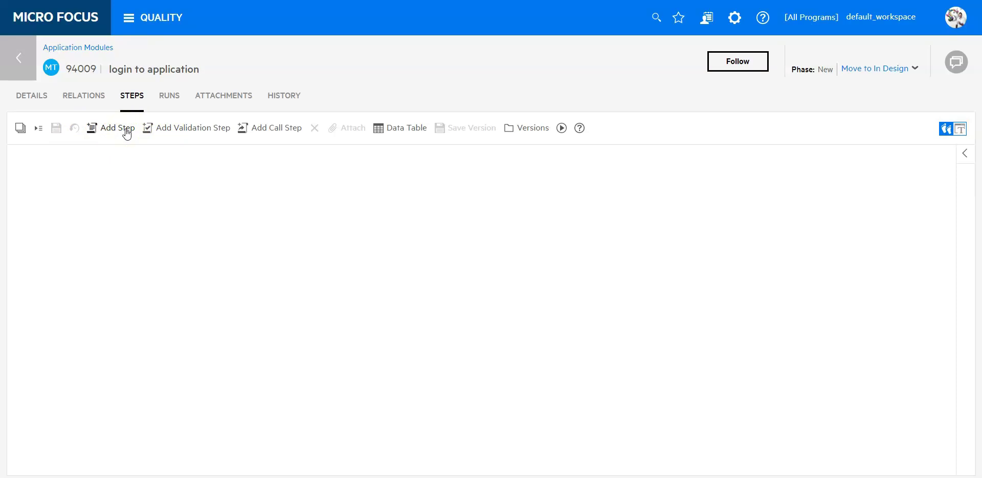
Add three steps to the manual test: "open application", "enter user name and password" and "click login".
{"action": "left_click", "coordinate": [127, 134]}
{"action": "left_click", "coordinate": [152, 170]}
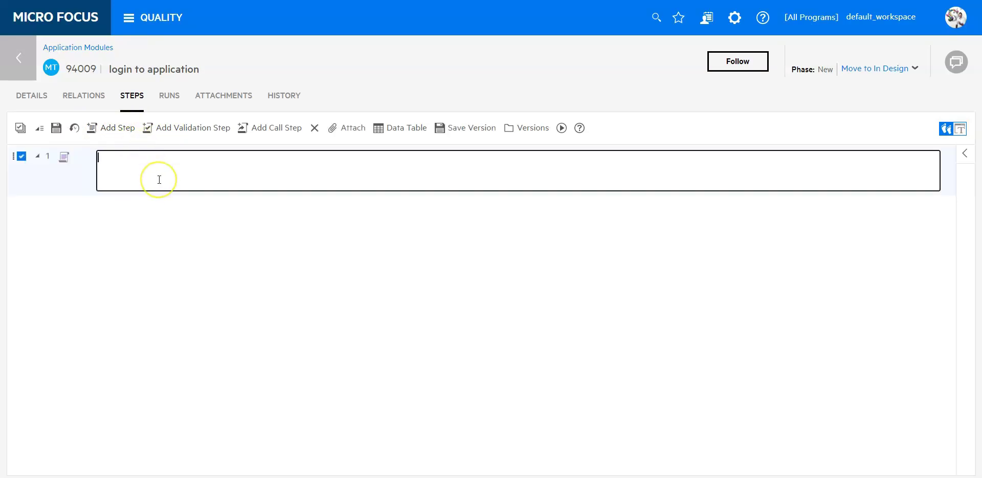
{"action": "type", "text": "open application"}
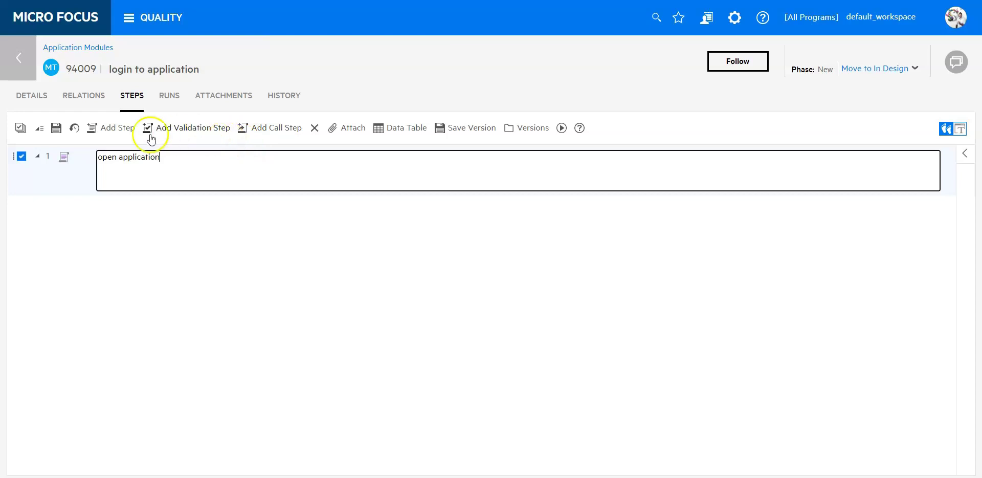
{"action": "left_click", "coordinate": [119, 129]}
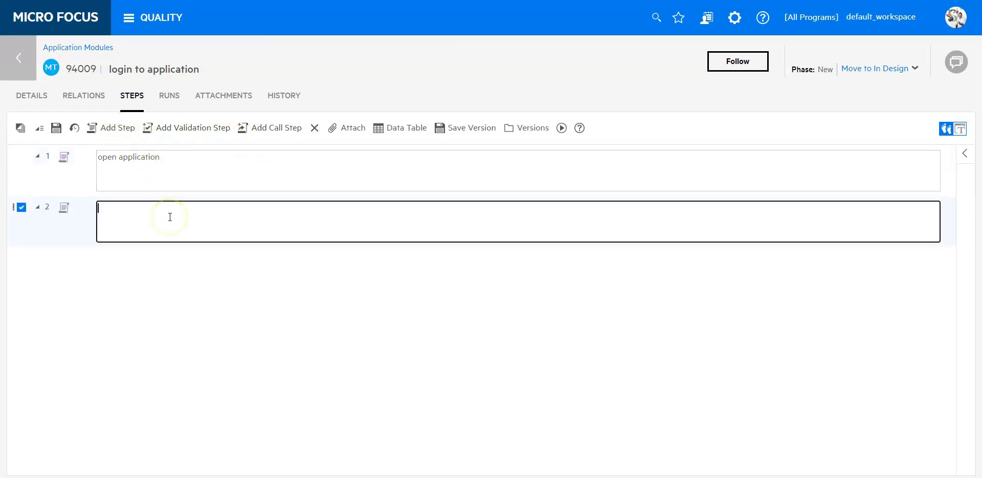
{"action": "type", "text": "enter user name and password"}
{"action": "left_click", "coordinate": [115, 132]}
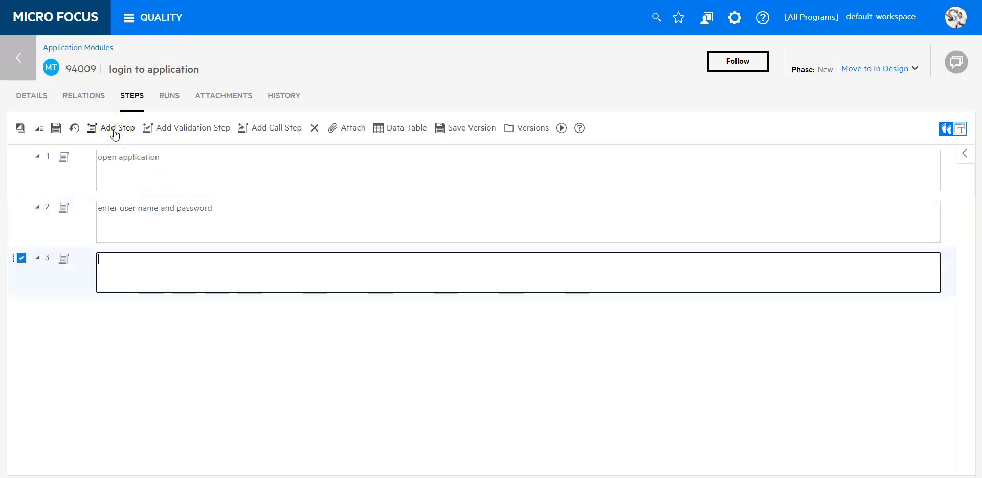
{"action": "type", "text": "click login"}
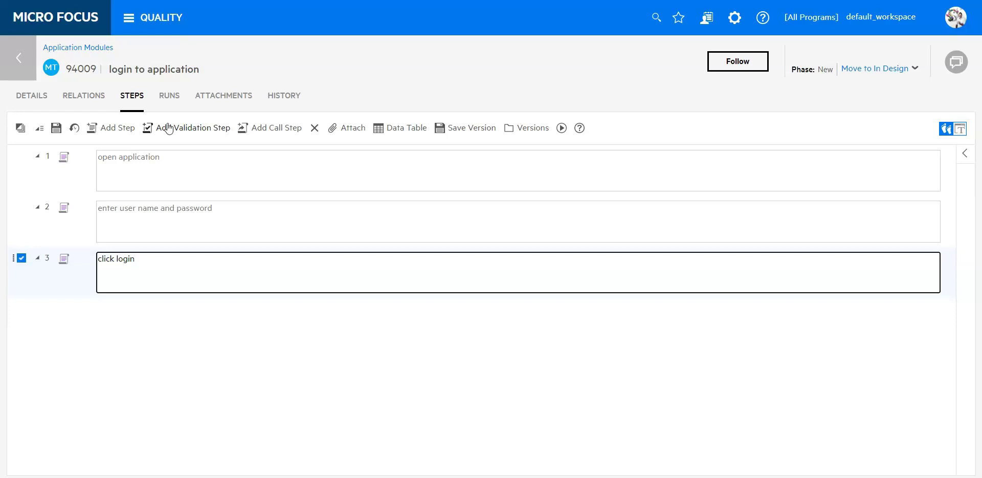
Add a validation step "login successful" and a regular step "log out", and save the test.
{"action": "left_click", "coordinate": [172, 132]}
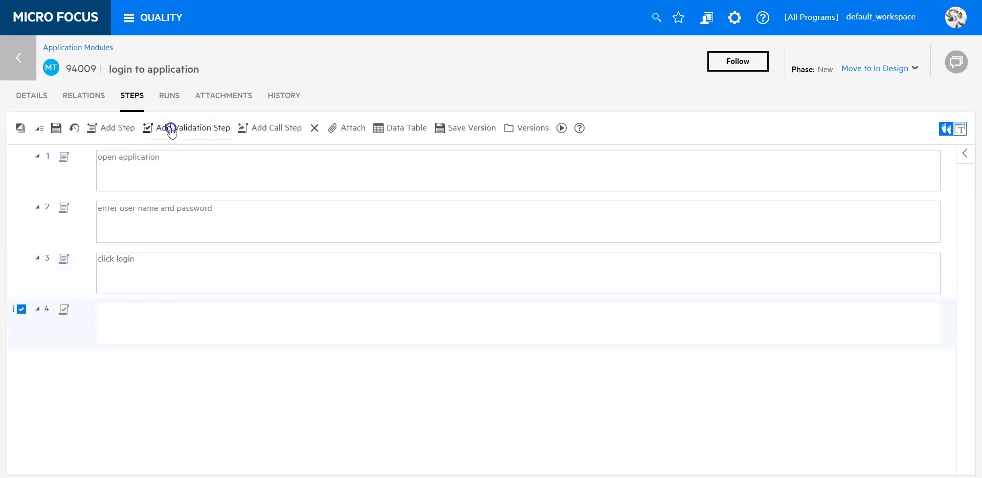
{"action": "left_click", "coordinate": [162, 311]}
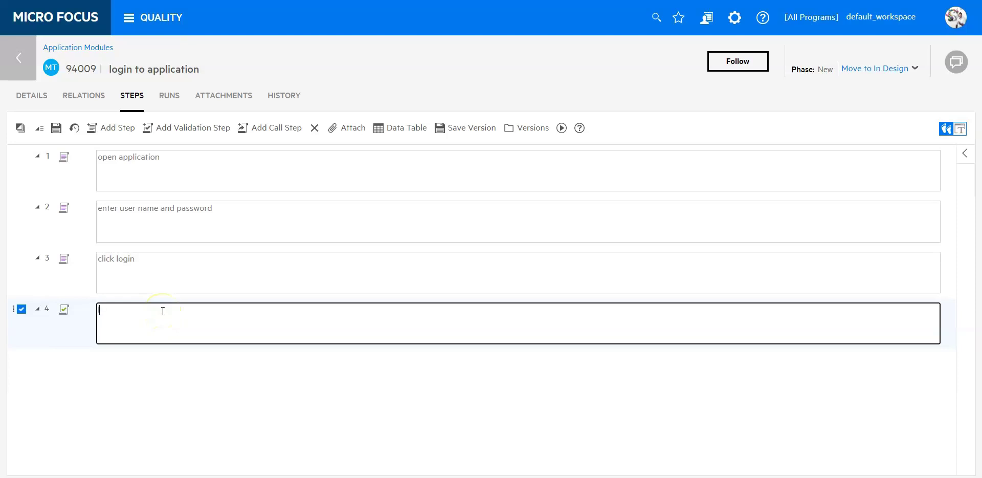
{"action": "type", "text": "login successful"}
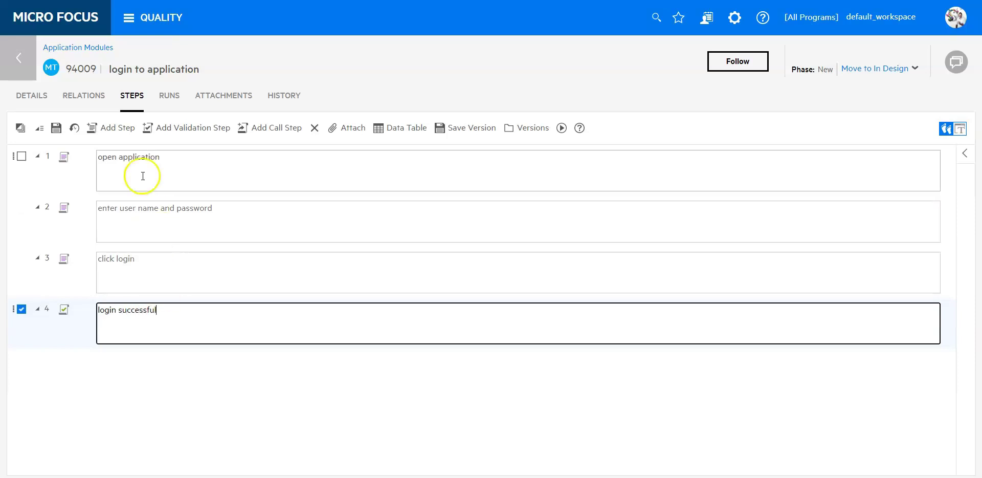
{"action": "left_click", "coordinate": [110, 130]}
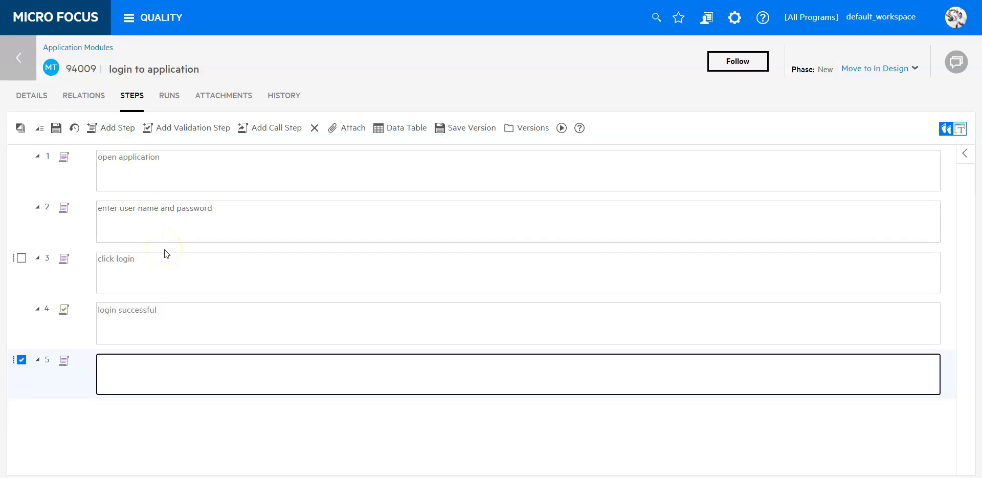
{"action": "type", "text": "log out"}
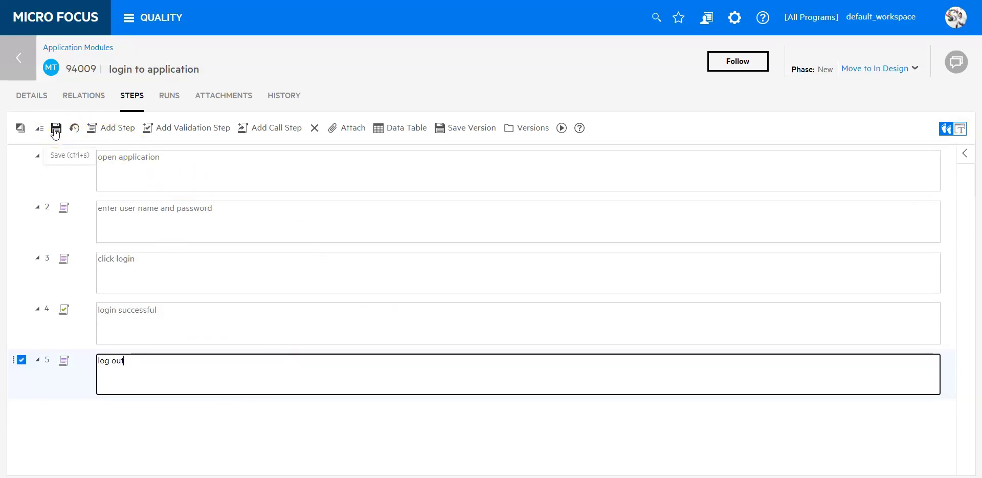
{"action": "left_click", "coordinate": [56, 131]}
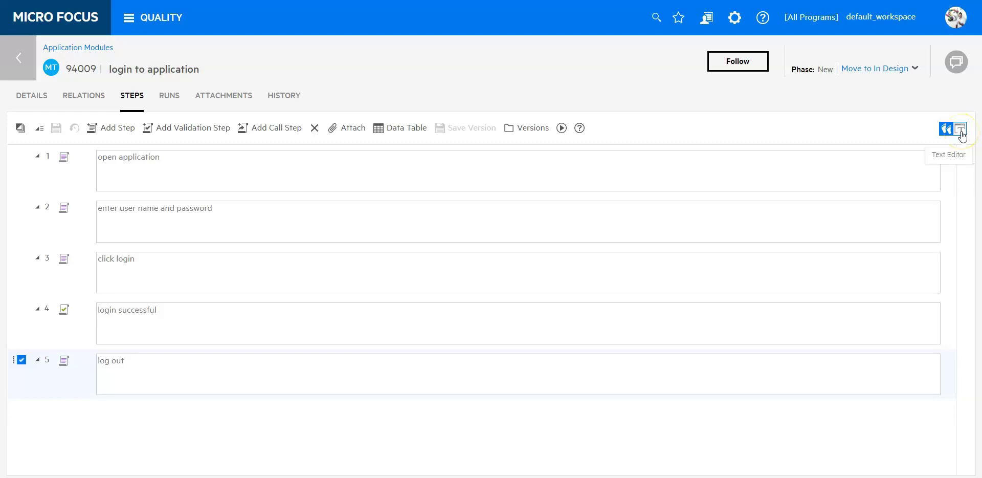
Examine the test script as plain text, including its validation line, and review the test's saved versions from the visual editor.
{"action": "left_click", "coordinate": [961, 130]}
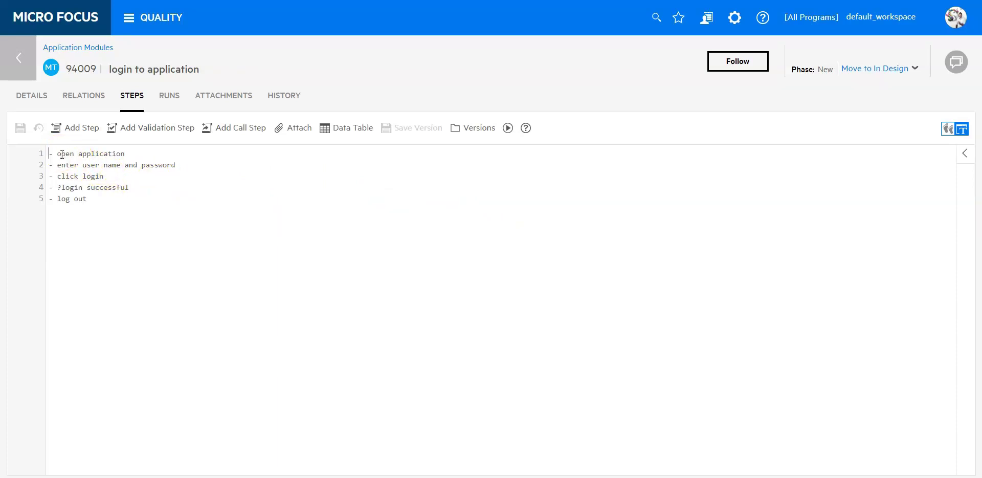
{"action": "left_click", "coordinate": [73, 158]}
{"action": "left_click_drag", "start_coordinate": [130, 187], "coordinate": [48, 185]}
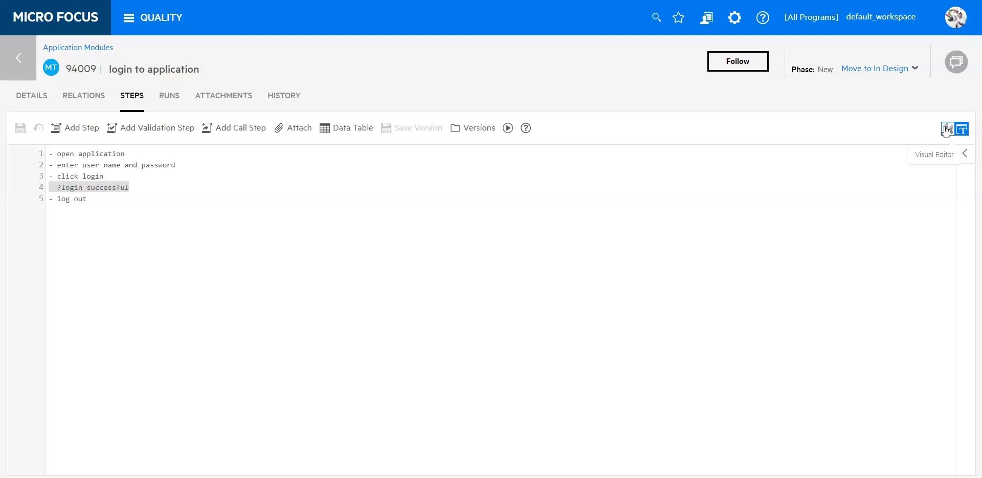
{"action": "left_click", "coordinate": [946, 130]}
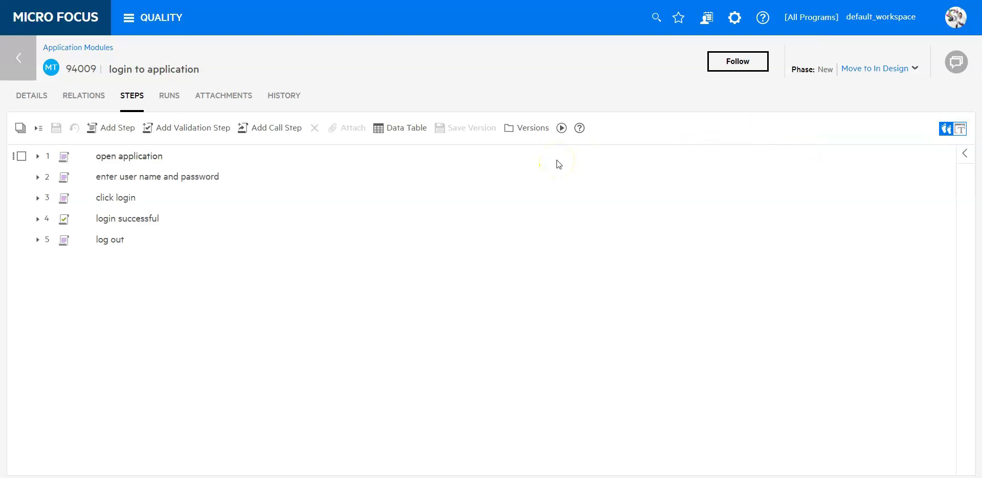
{"action": "left_click", "coordinate": [528, 130]}
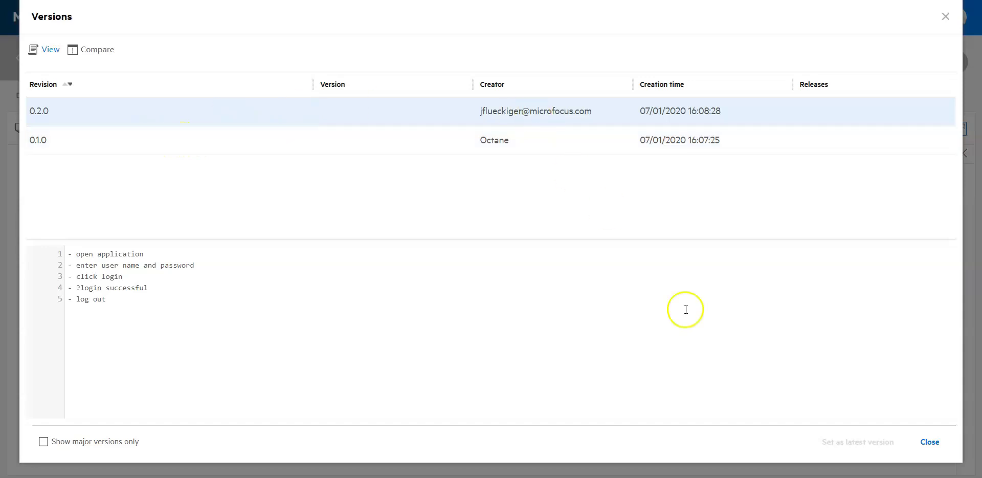
{"action": "left_click", "coordinate": [929, 441]}
Add a sixth step "close application" at the end of the test and save it.
{"action": "left_click", "coordinate": [123, 137]}
{"action": "type", "text": "close application"}
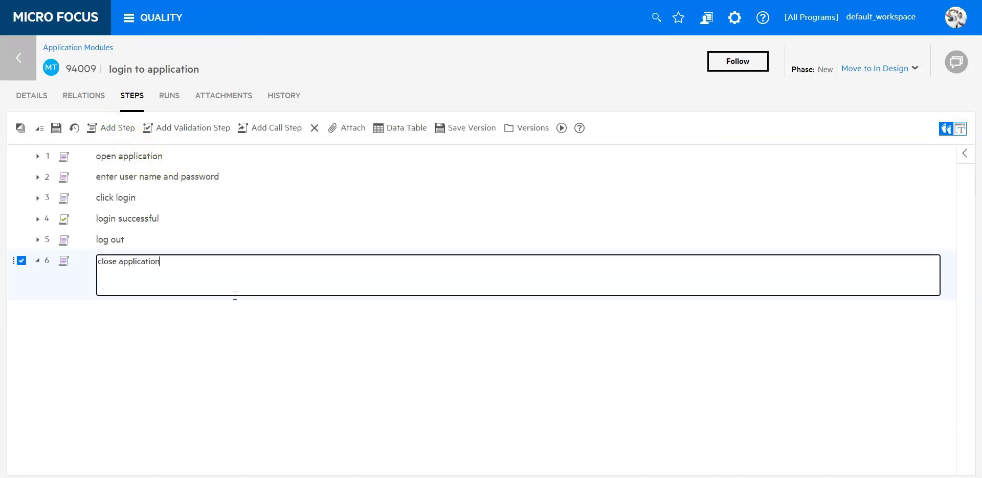
{"action": "left_click", "coordinate": [56, 127]}
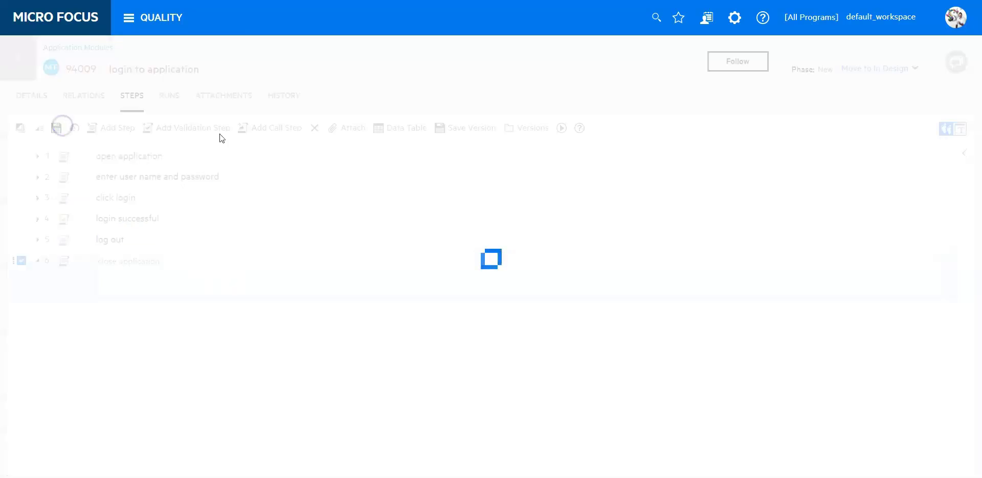
Compare revision 0.3.0 of the test with revision 0.2.0 and close the version history.
{"action": "left_click", "coordinate": [529, 129]}
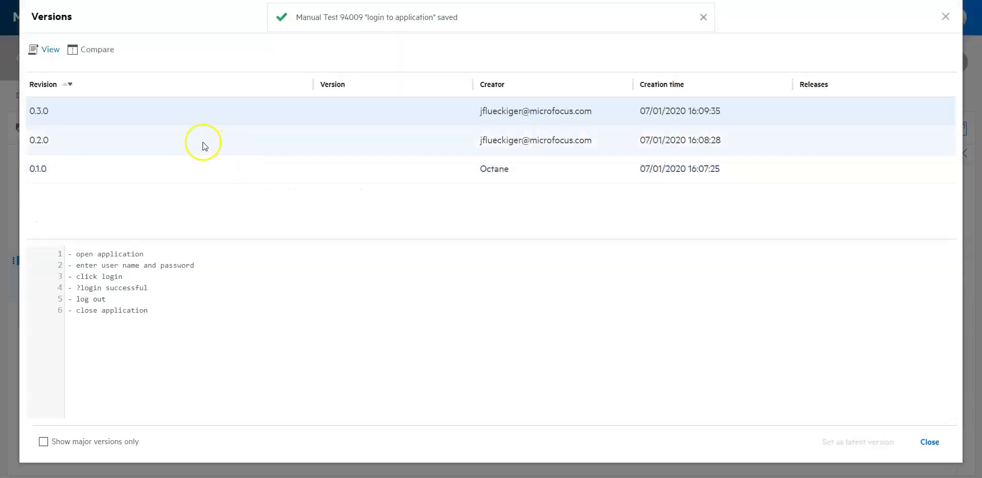
{"action": "left_click", "coordinate": [105, 51]}
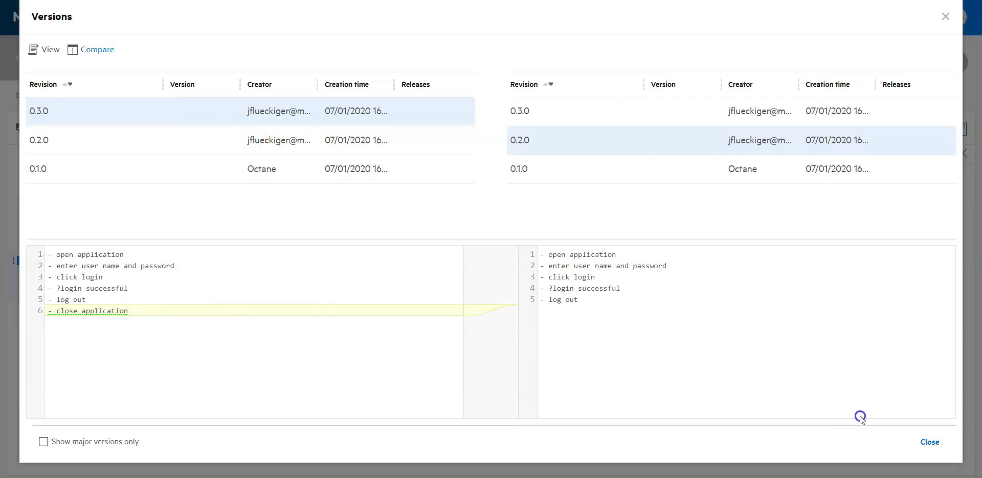
{"action": "left_click", "coordinate": [926, 439]}
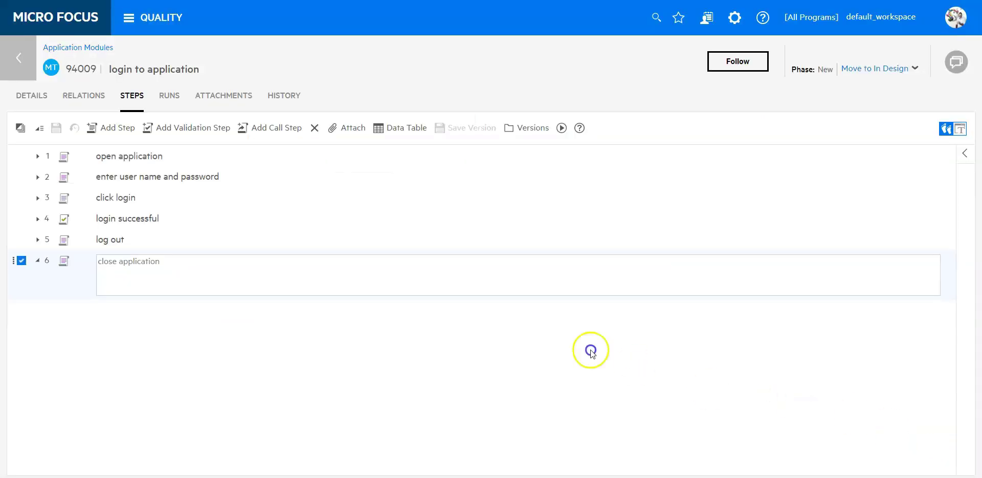